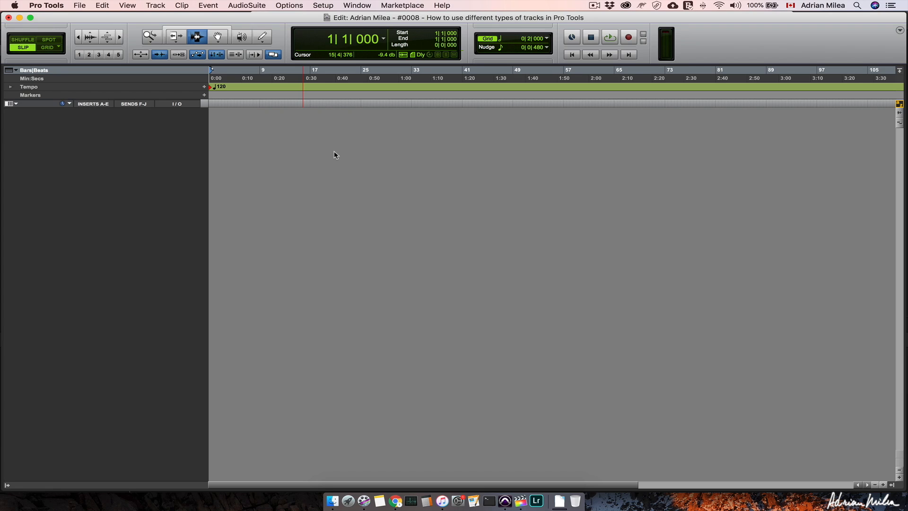
# - Create one new stereo Master Fader track in the empty session
pyautogui.click(159, 5)
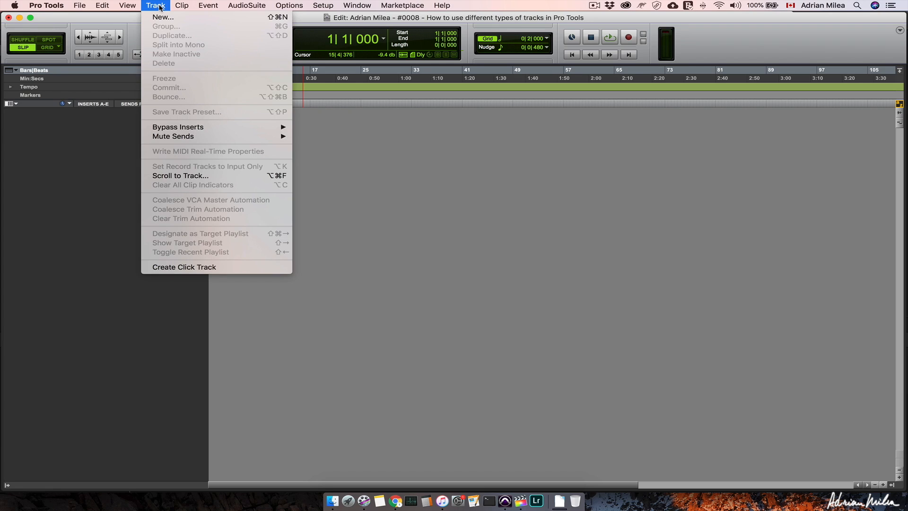
pyautogui.click(161, 18)
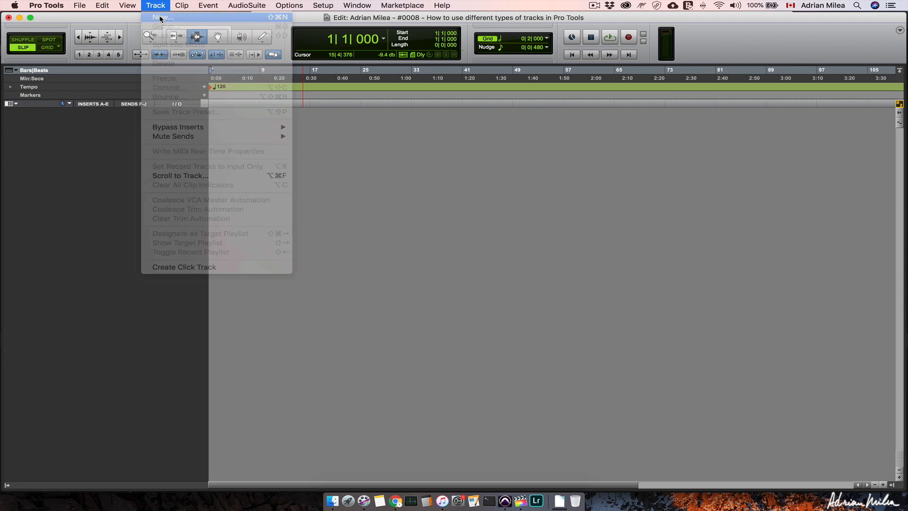
pyautogui.click(381, 181)
pyautogui.click(393, 189)
pyautogui.click(470, 180)
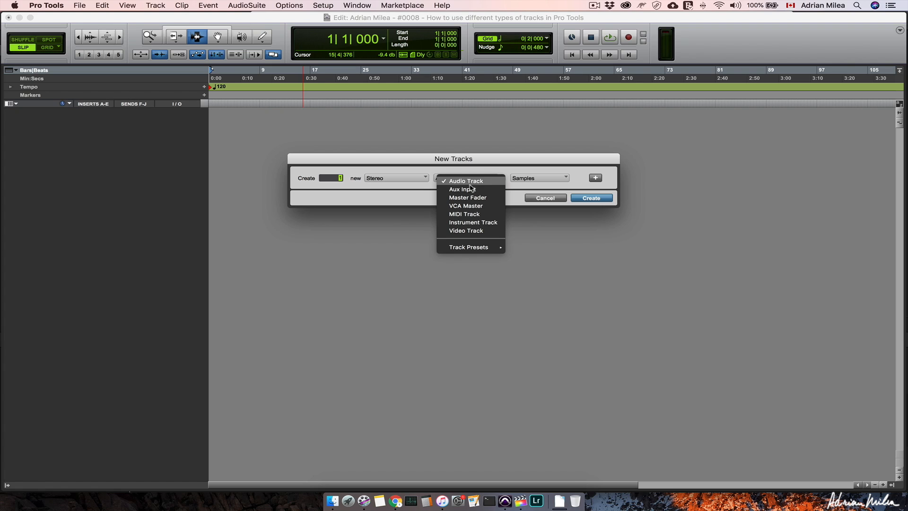
pyautogui.click(473, 198)
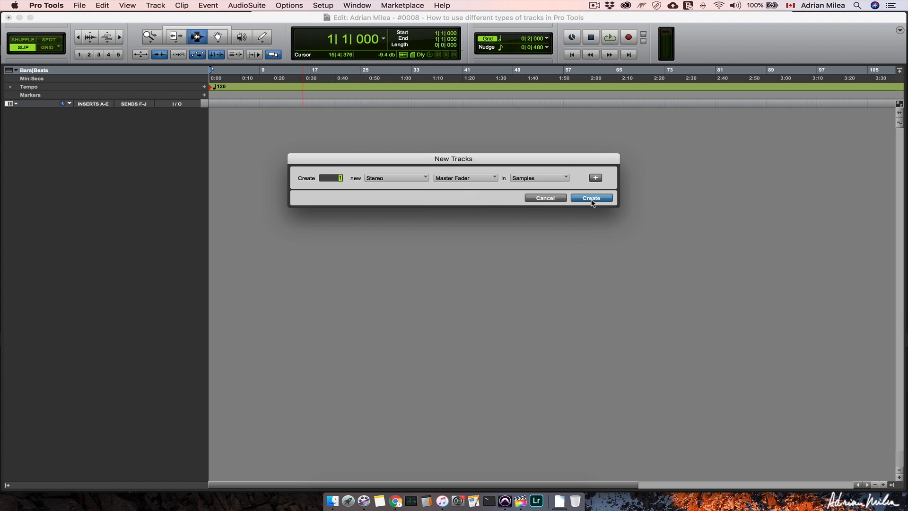
pyautogui.click(592, 197)
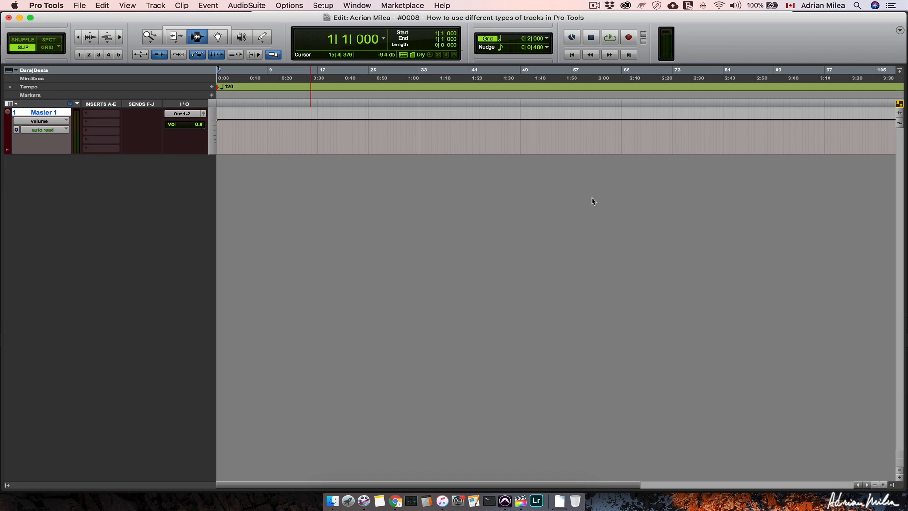
# - Create a click track below the master fader and enlarge its track height to show all its controls
pyautogui.click(156, 5)
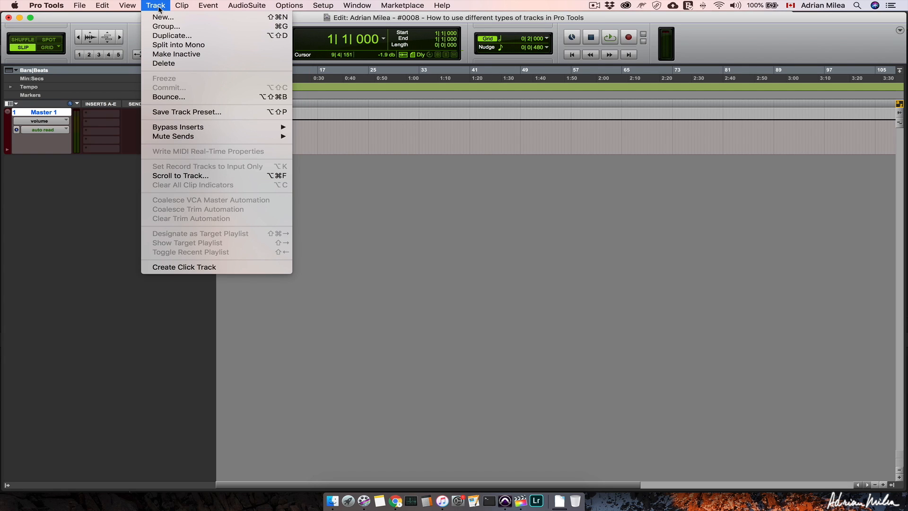
pyautogui.click(211, 271)
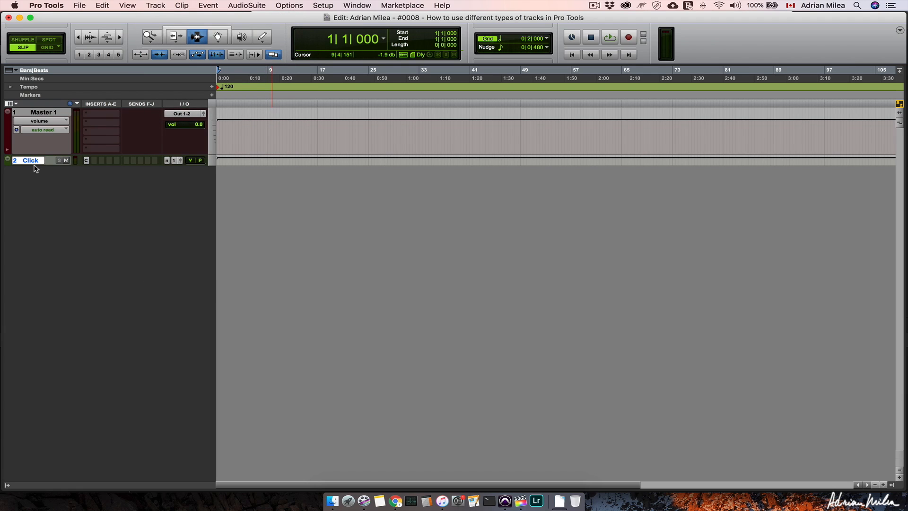
pyautogui.moveTo(35, 165); pyautogui.dragTo(36, 198)
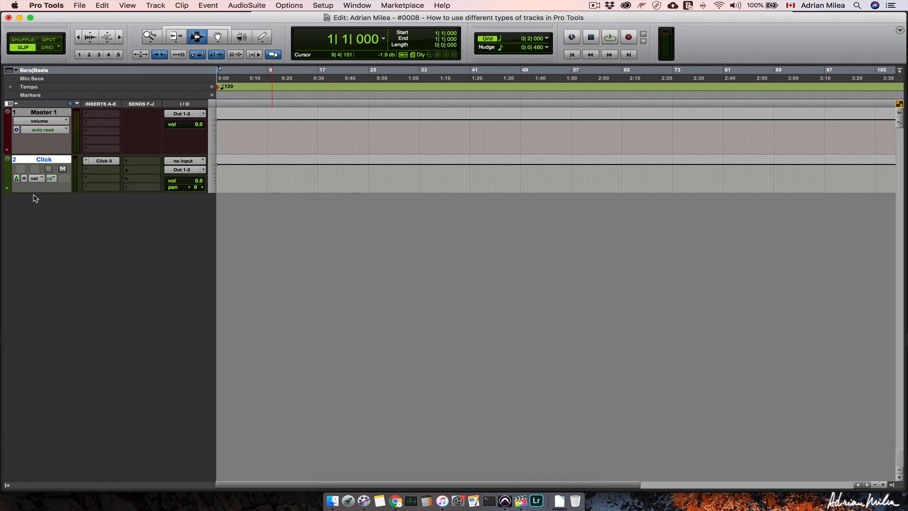
pyautogui.moveTo(34, 195); pyautogui.dragTo(34, 200)
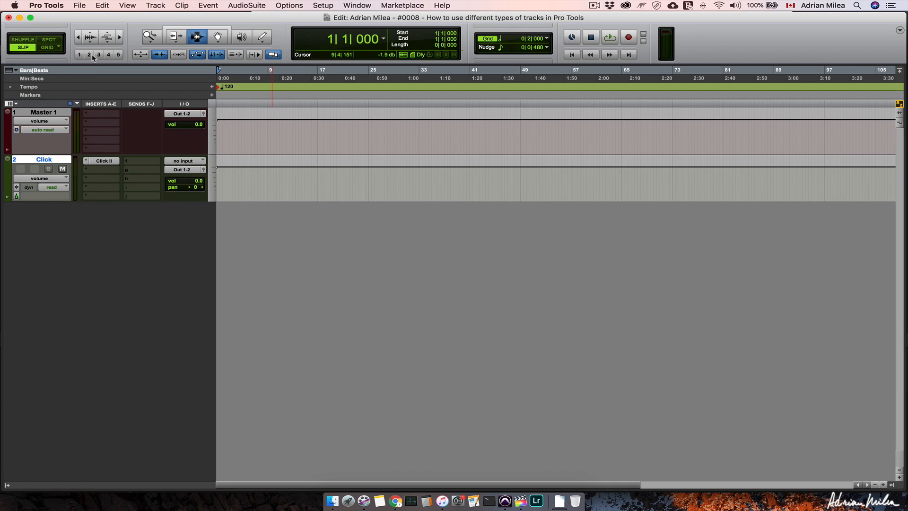
# - Create one mono audio track and one stereo audio track together, both in samples
pyautogui.click(157, 6)
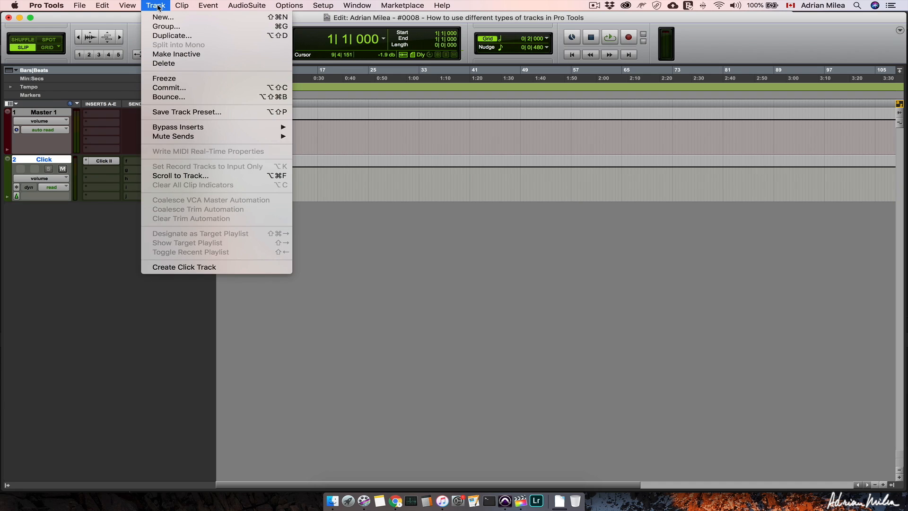
pyautogui.click(159, 17)
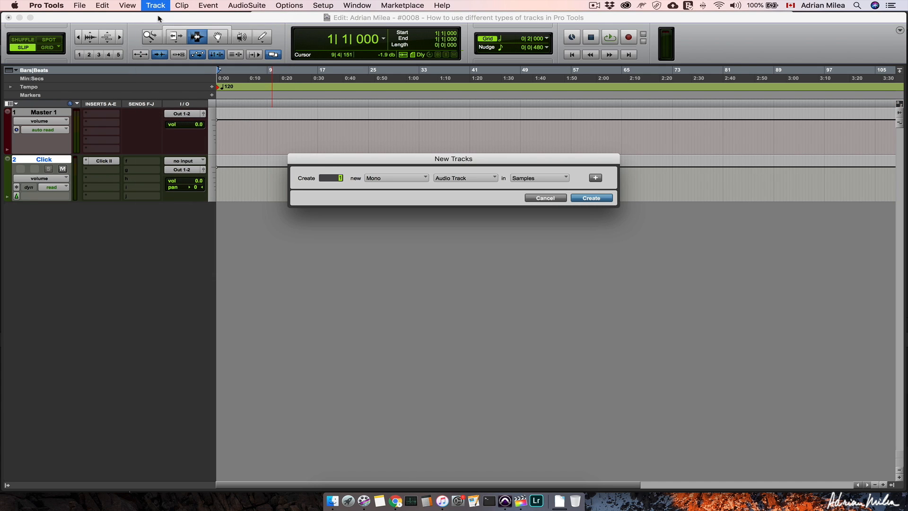
pyautogui.click(392, 178)
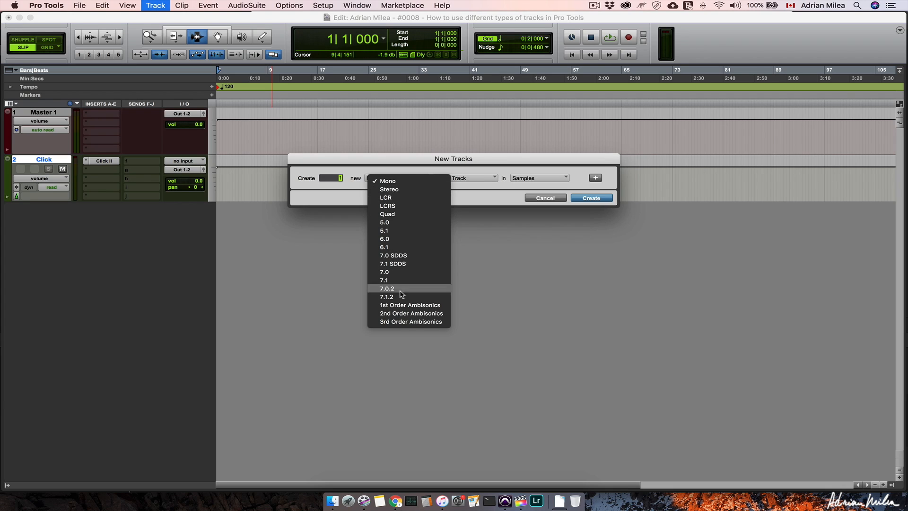
pyautogui.click(394, 168)
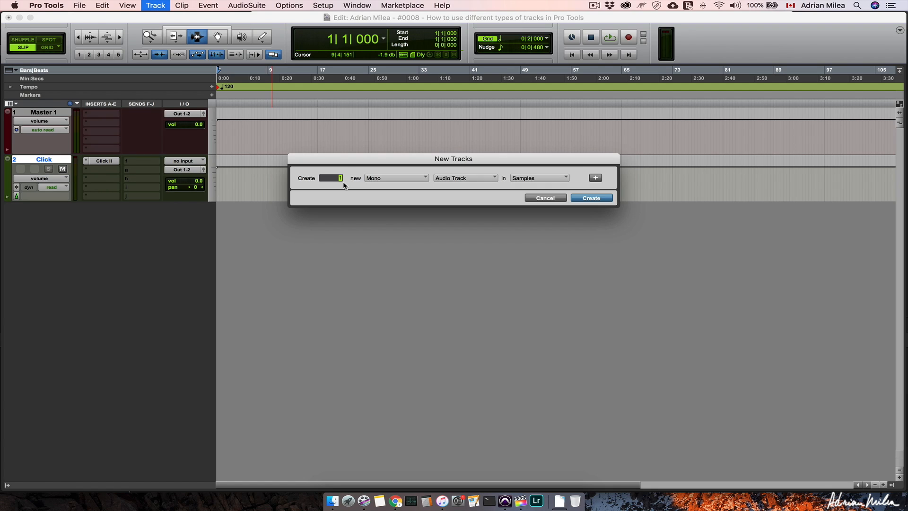
pyautogui.click(594, 178)
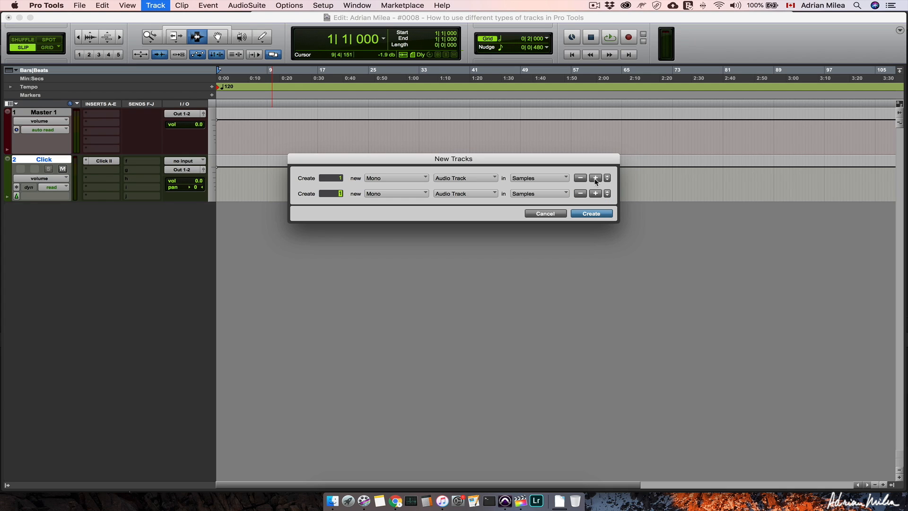
pyautogui.click(404, 196)
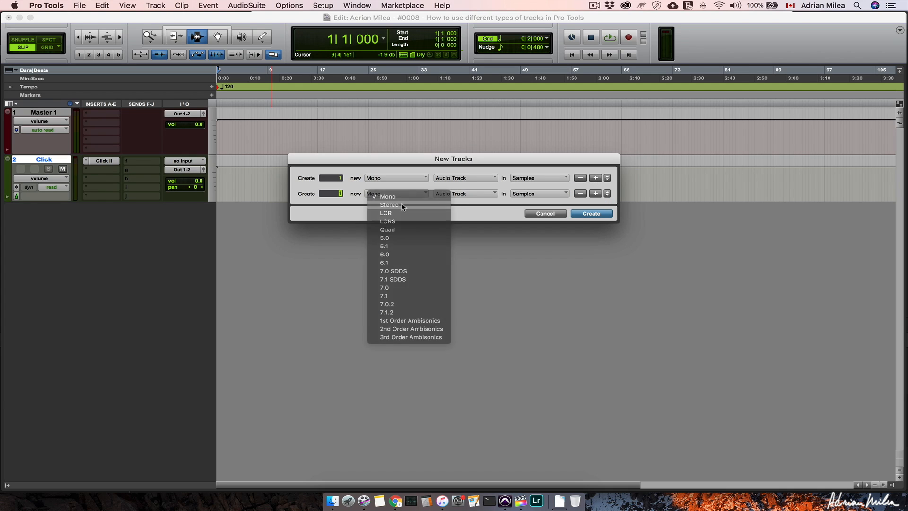
pyautogui.click(403, 204)
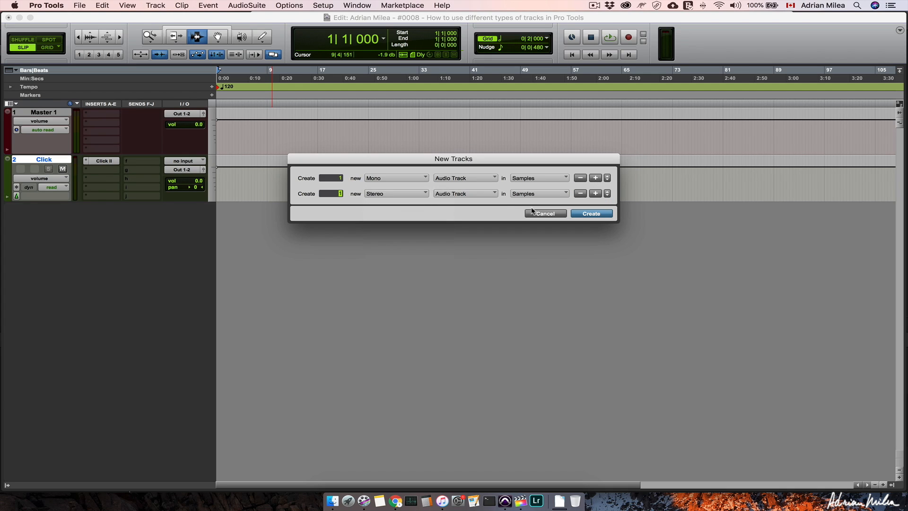
pyautogui.click(588, 215)
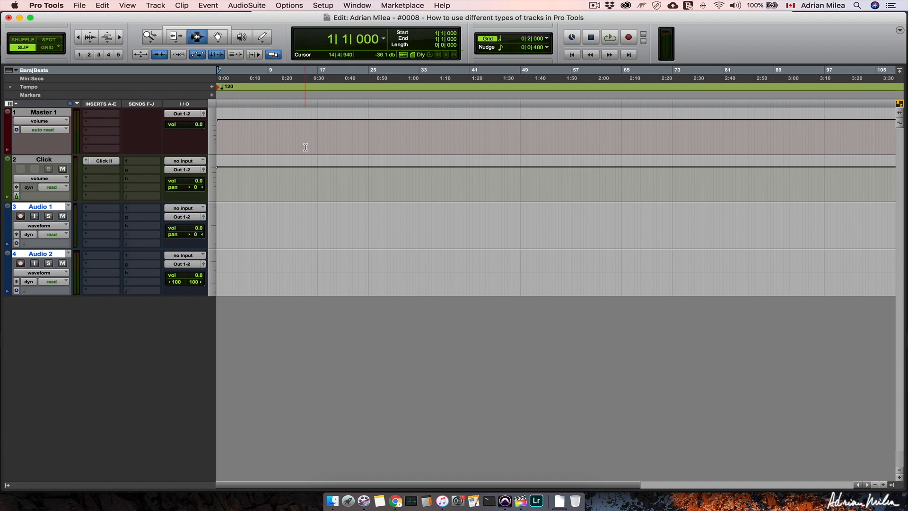
# - Add 10 new mono audio tracks to the session in a single operation
pyautogui.click(156, 5)
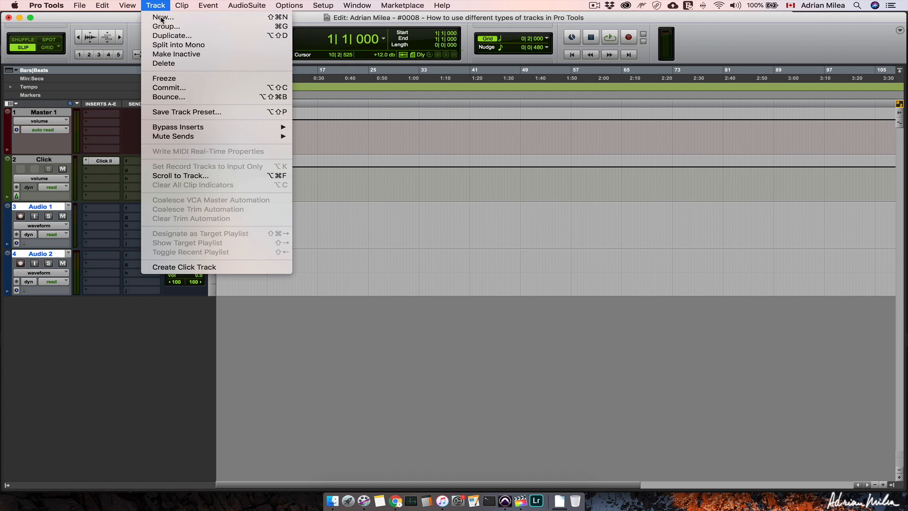
pyautogui.click(166, 16)
pyautogui.write('10')
pyautogui.click(587, 199)
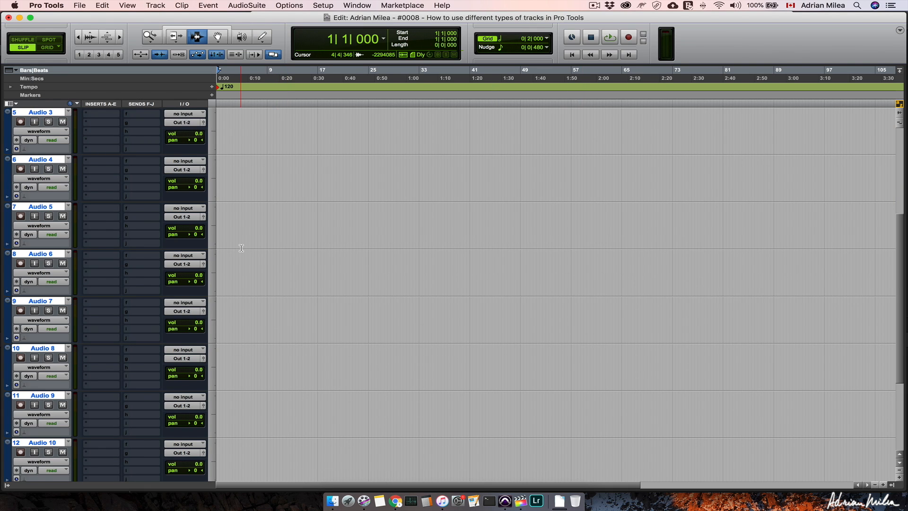
pyautogui.scroll(-3, 241, 247)
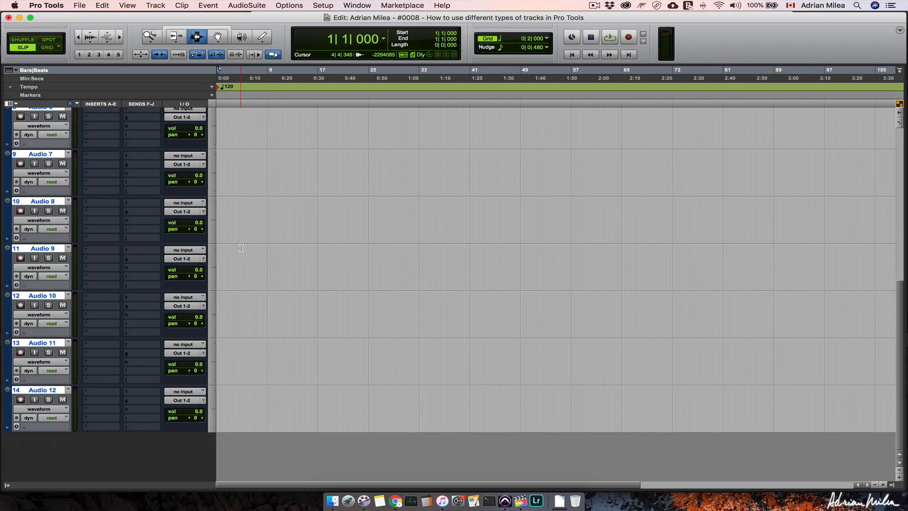
# - Create one MIDI track in ticks below the audio tracks and record-enable it
pyautogui.click(156, 6)
pyautogui.click(159, 18)
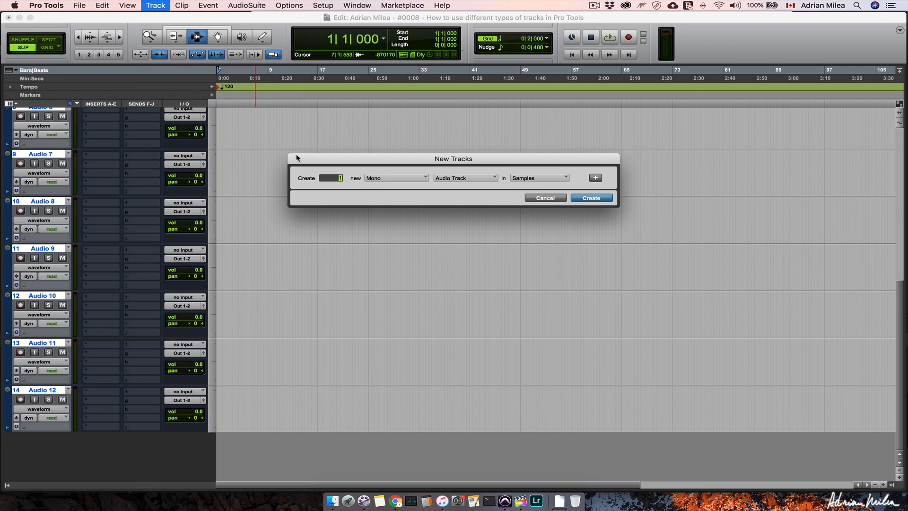
pyautogui.click(448, 180)
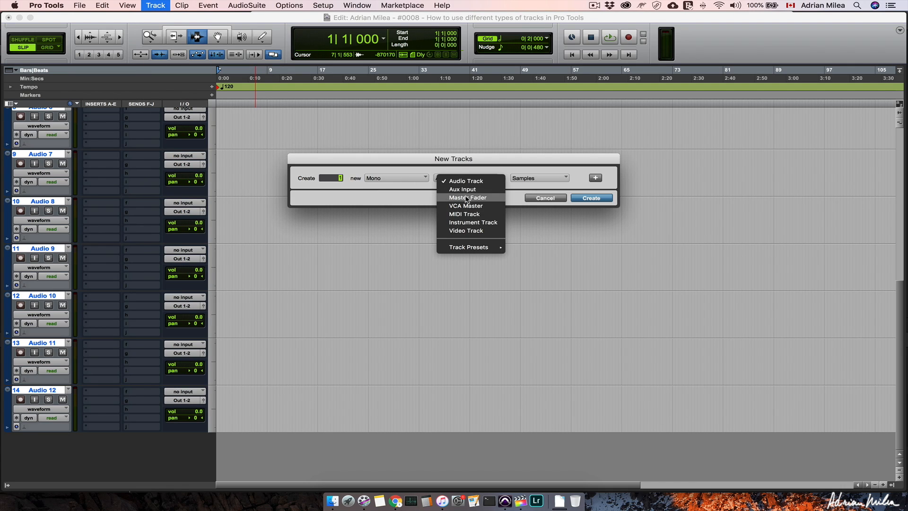
pyautogui.click(468, 215)
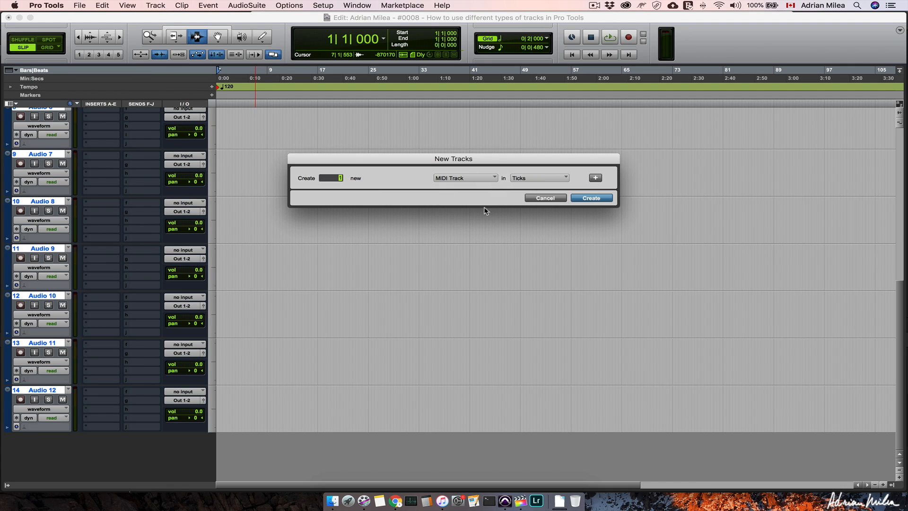
pyautogui.click(591, 199)
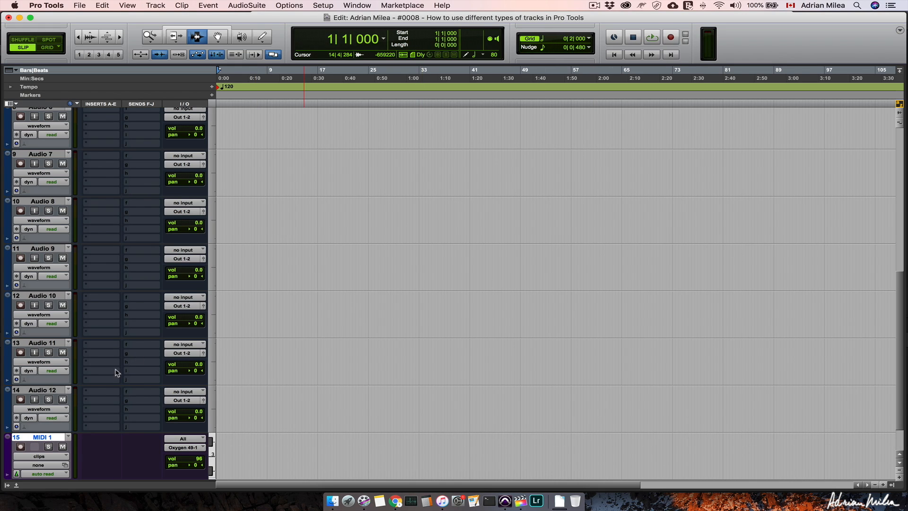
pyautogui.click(21, 447)
pyautogui.scroll(-2, 375, 198)
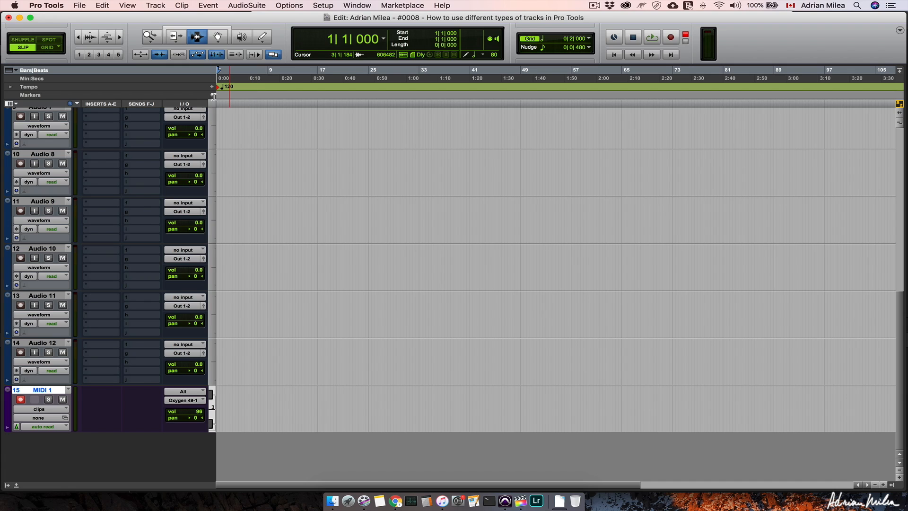
# - Create one stereo Instrument Track in ticks below the MIDI track
pyautogui.click(159, 9)
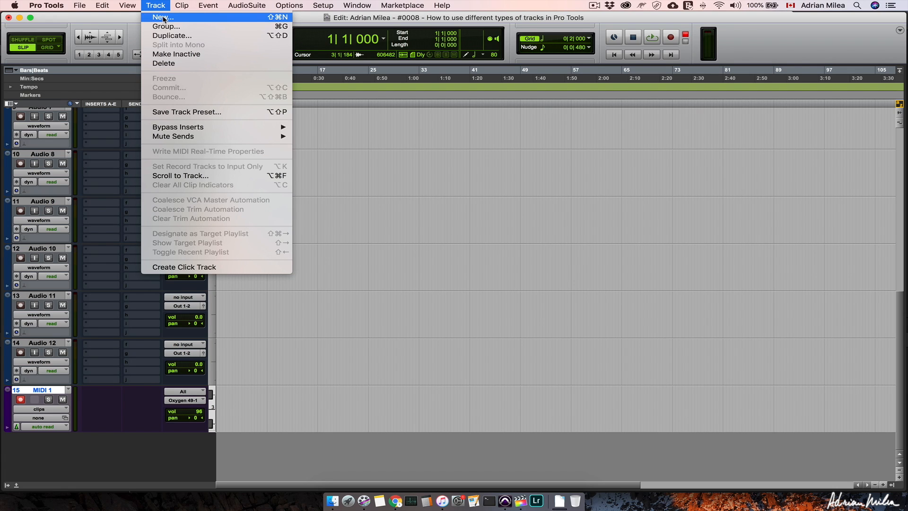
pyautogui.click(163, 19)
pyautogui.click(383, 179)
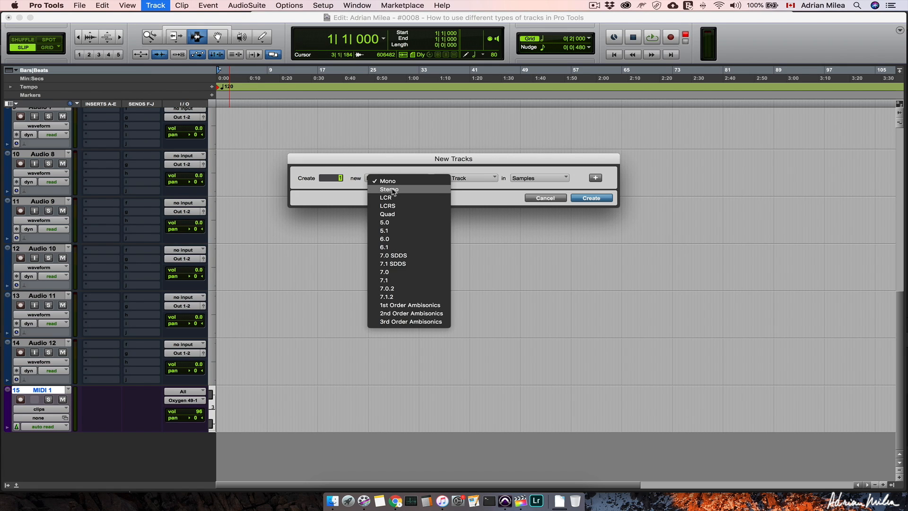
pyautogui.click(393, 190)
pyautogui.click(485, 181)
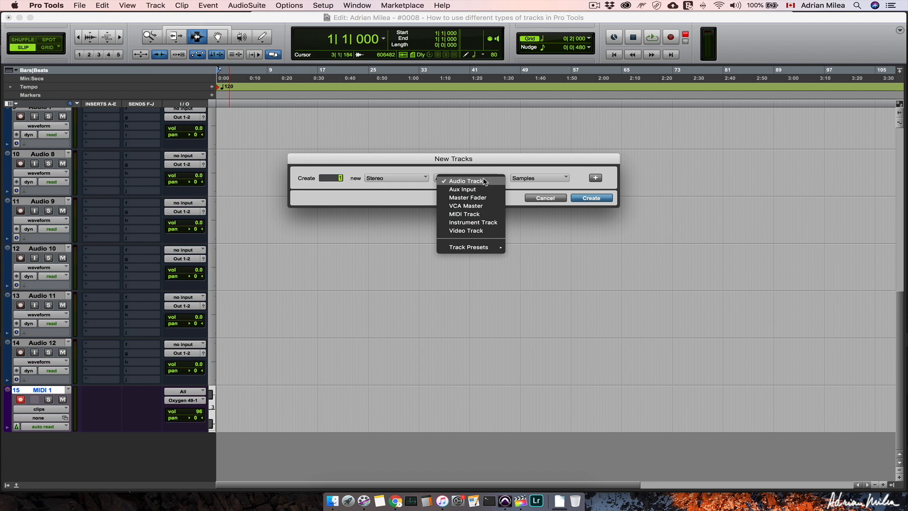
pyautogui.click(485, 221)
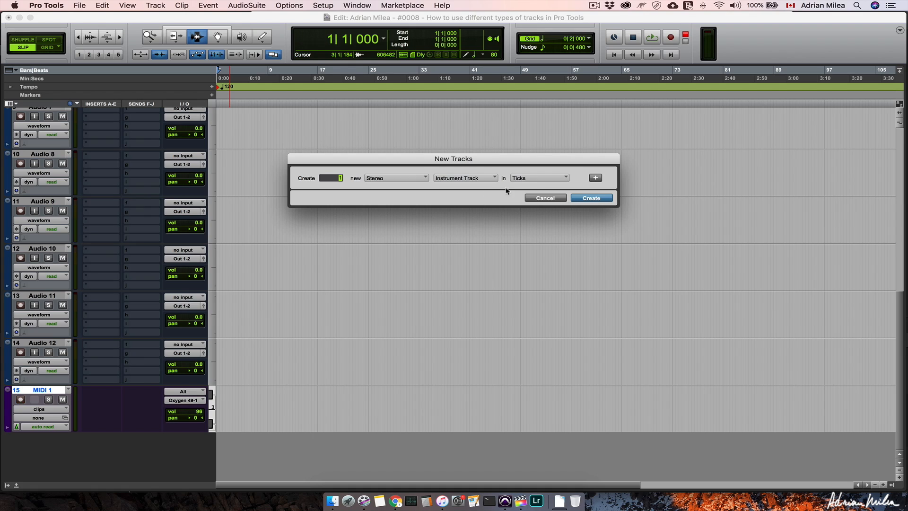
pyautogui.click(593, 198)
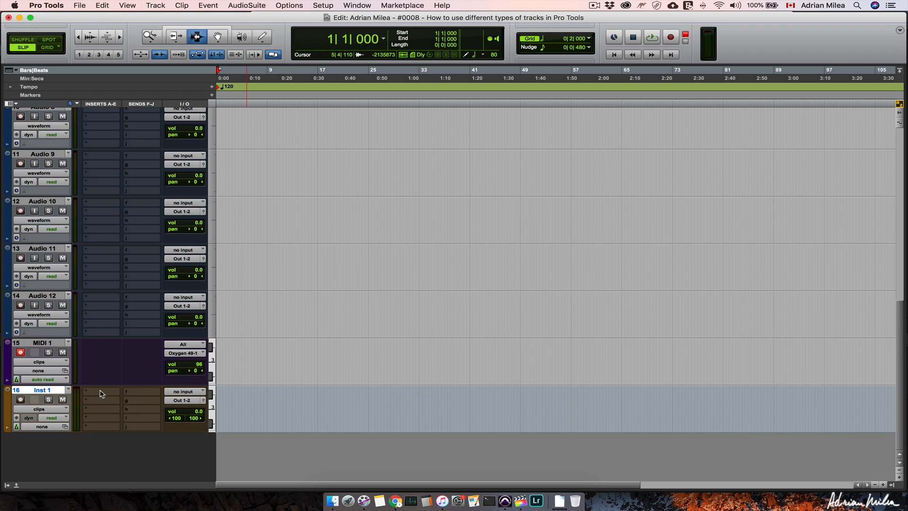
# - Insert the Mini Grand (stereo) virtual instrument on the first insert slot of the instrument track and record-enable the track
pyautogui.click(102, 393)
pyautogui.moveTo(159, 436)
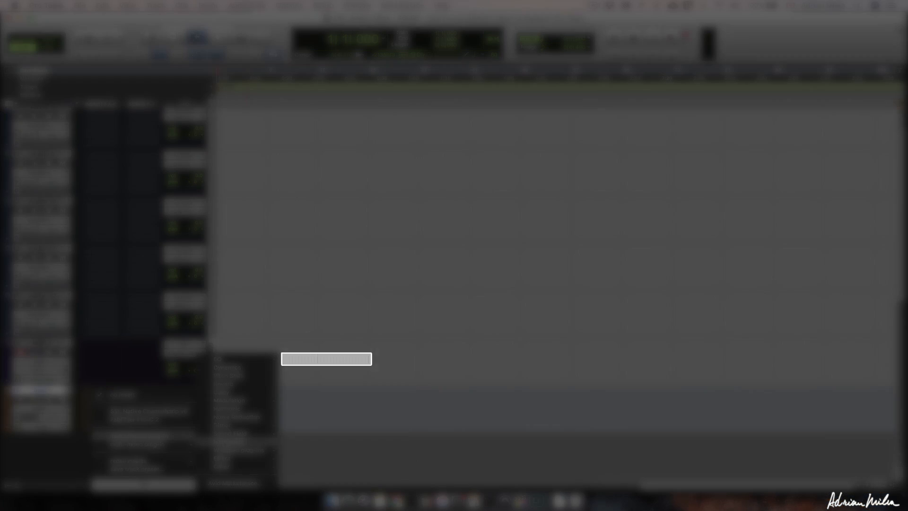
pyautogui.moveTo(232, 441)
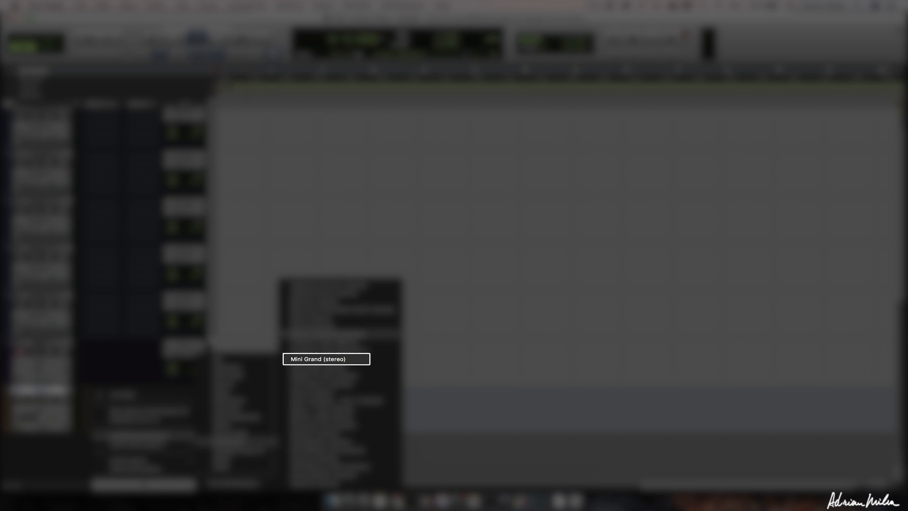
pyautogui.click(336, 360)
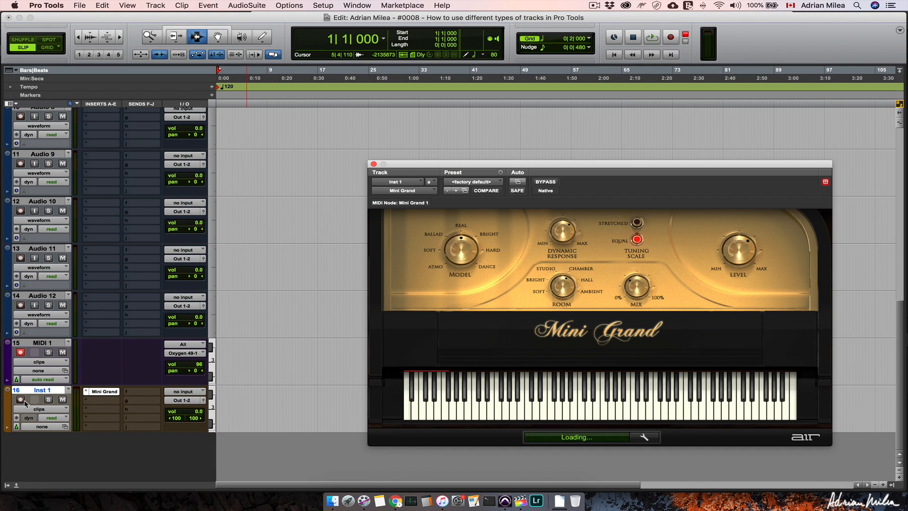
pyautogui.click(20, 401)
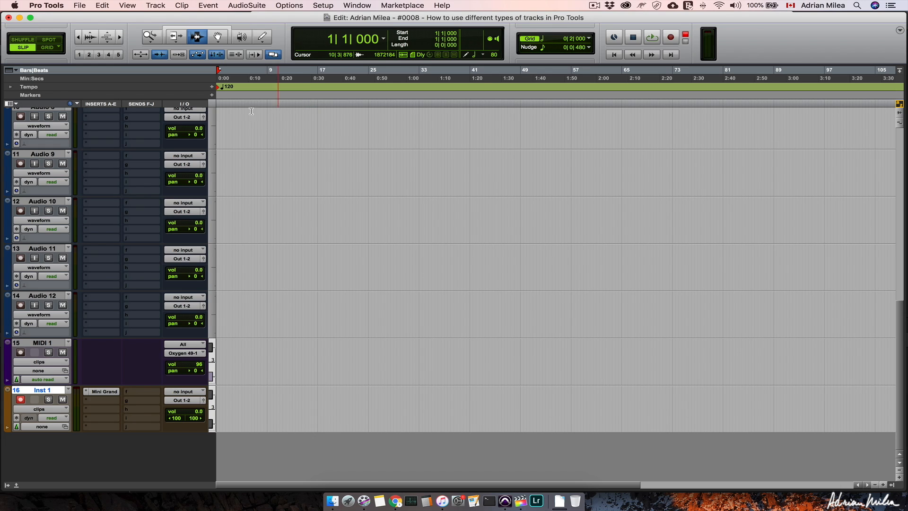
# - Create one stereo Aux Input track in samples below the instrument track
pyautogui.click(155, 6)
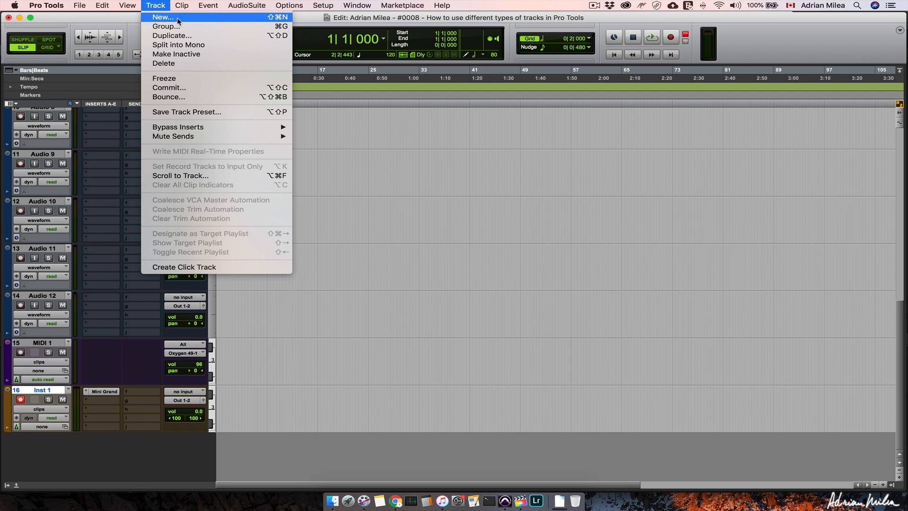
pyautogui.click(163, 17)
pyautogui.click(464, 179)
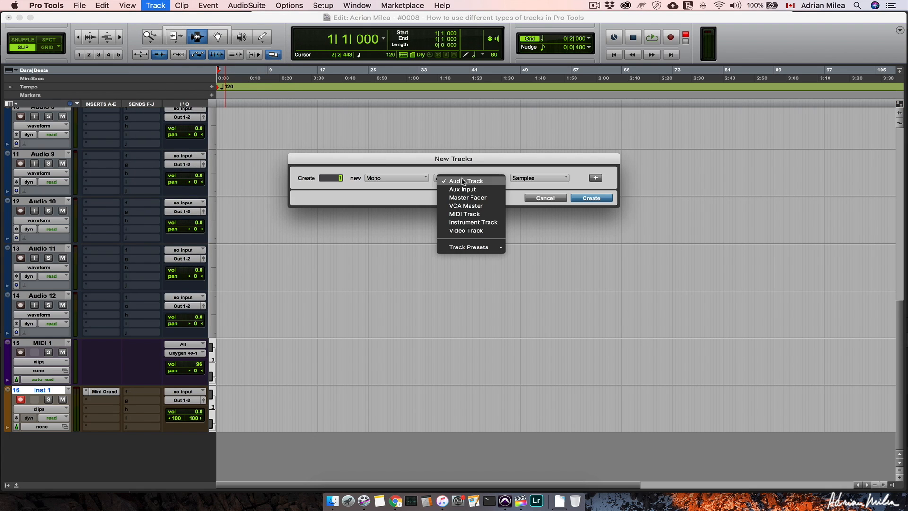
pyautogui.click(463, 190)
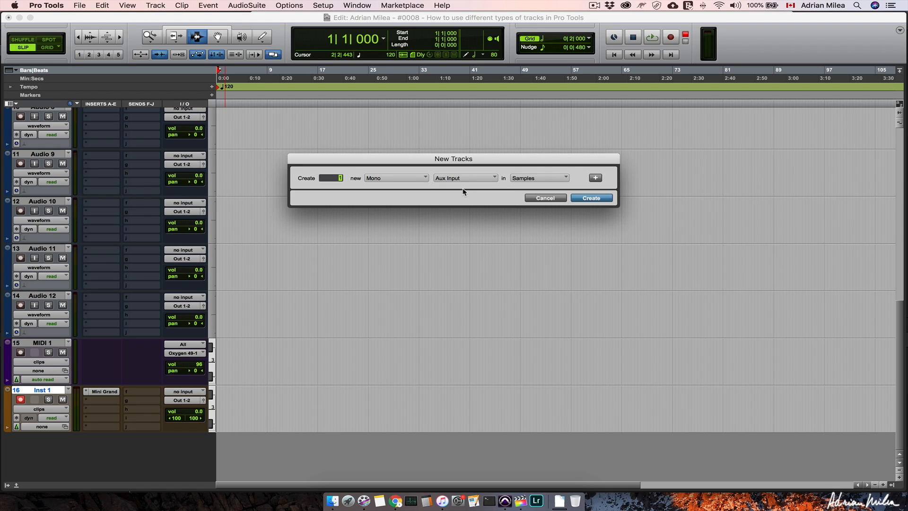
pyautogui.click(395, 179)
pyautogui.click(395, 190)
pyautogui.click(592, 198)
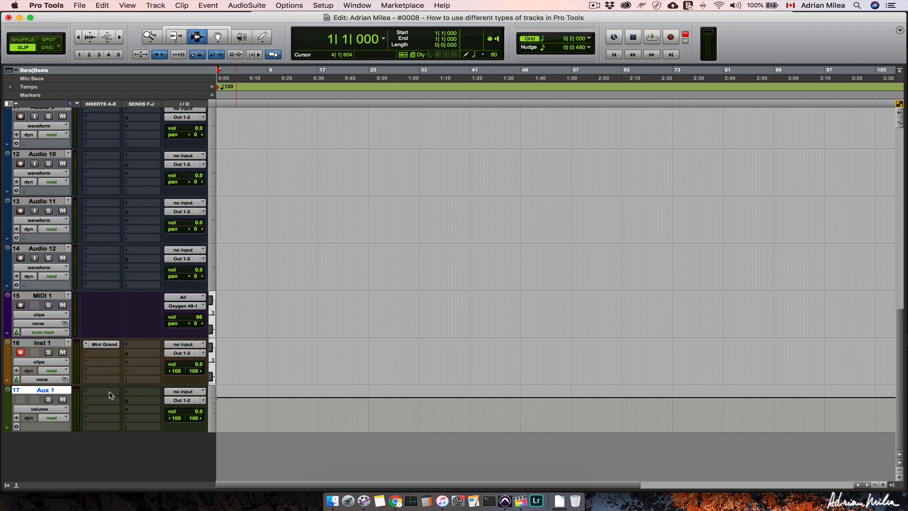
# - Insert the D-Verb reverb on the aux track's first insert slot and set the track's input to Bus 3-4 (Stereo)
pyautogui.click(104, 343)
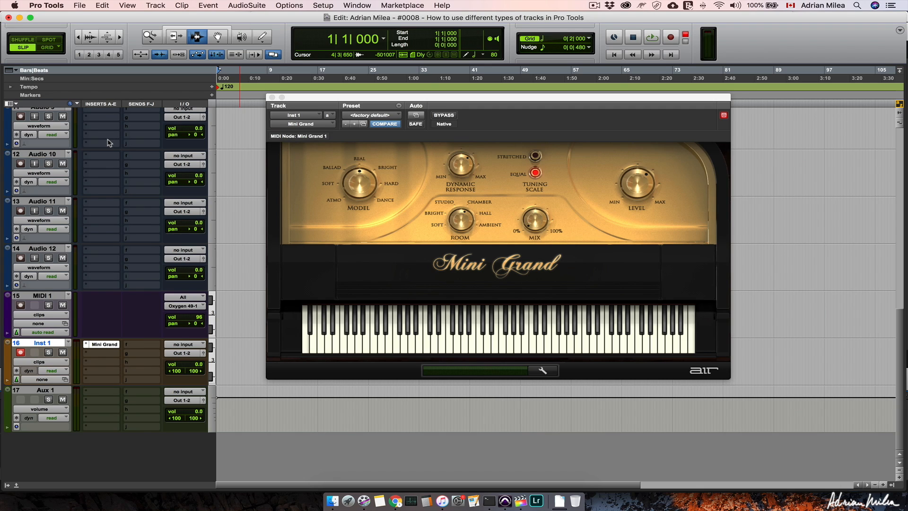
pyautogui.click(104, 392)
pyautogui.click(315, 412)
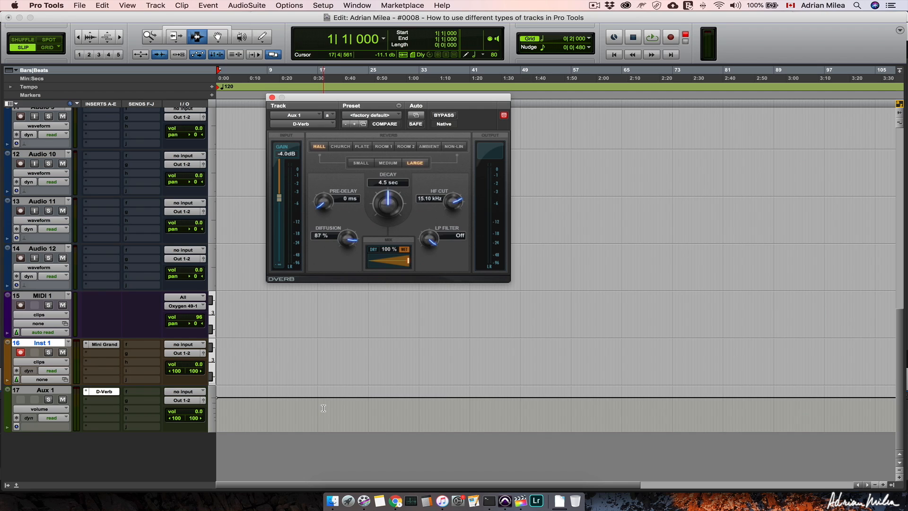
pyautogui.click(185, 392)
pyautogui.moveTo(203, 420)
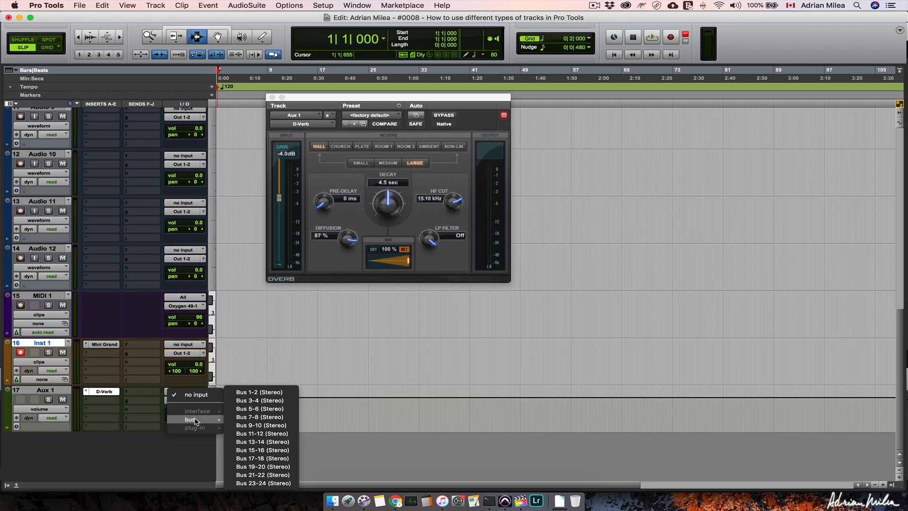
pyautogui.click(246, 400)
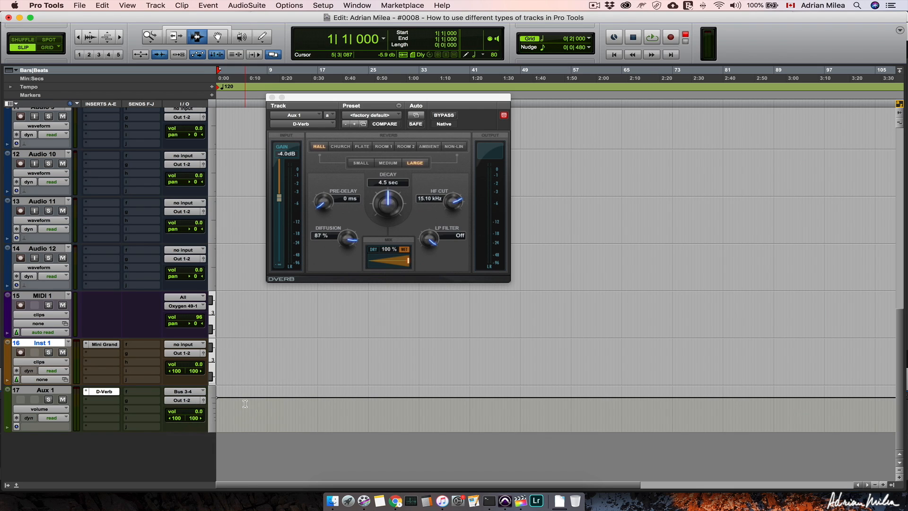
# - Assign send F of the instrument track to Bus 3-4 and move the send window clear of the reverb window
pyautogui.click(139, 346)
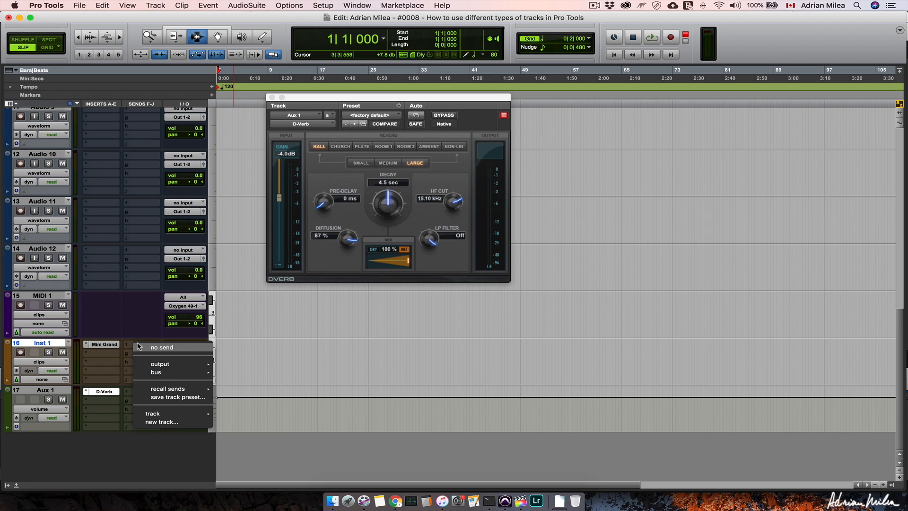
pyautogui.moveTo(147, 373)
pyautogui.click(265, 220)
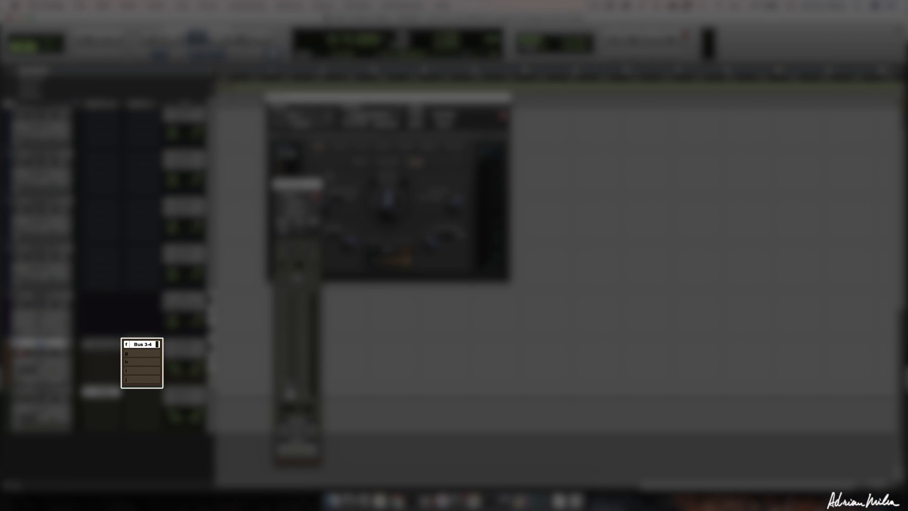
pyautogui.moveTo(297, 184); pyautogui.dragTo(599, 123)
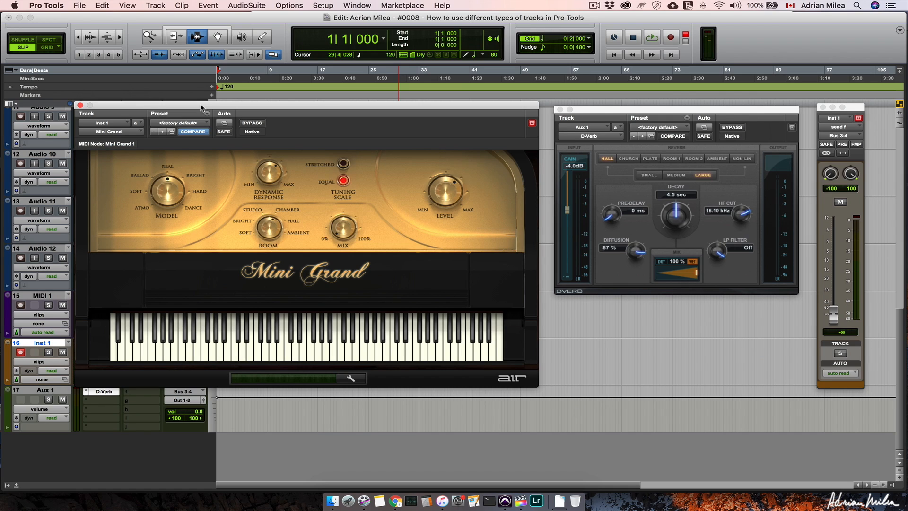
# - Raise the instrument track's Bus 3-4 send fader to feed the piano signal into the reverb
pyautogui.hotkey('shift', 'r')
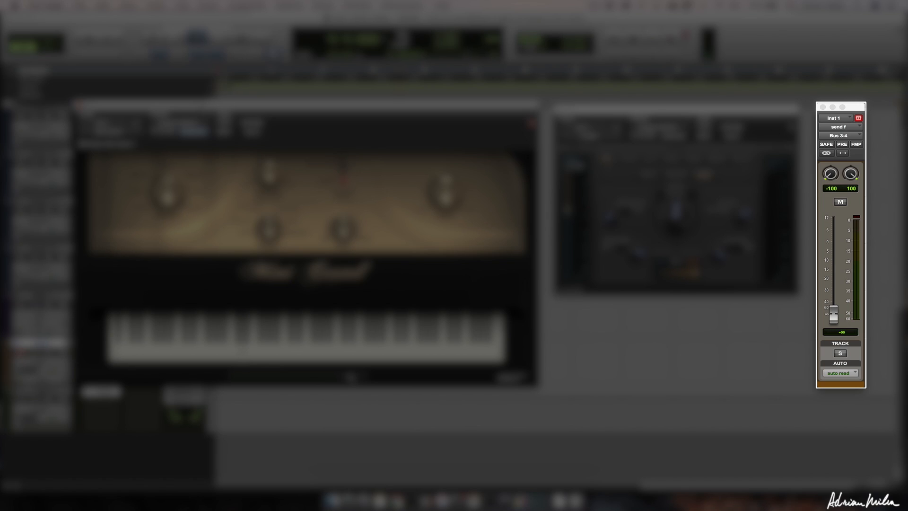
pyautogui.click(834, 313)
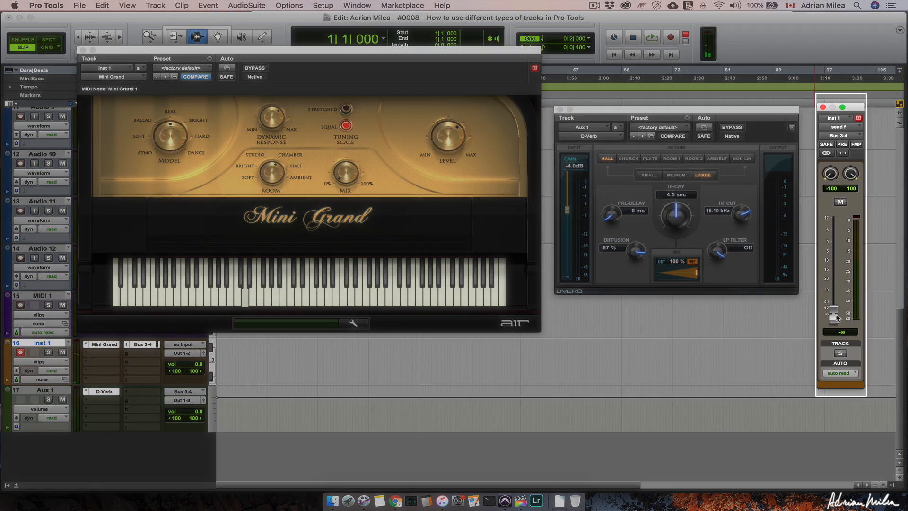
pyautogui.moveTo(835, 318); pyautogui.dragTo(834, 244)
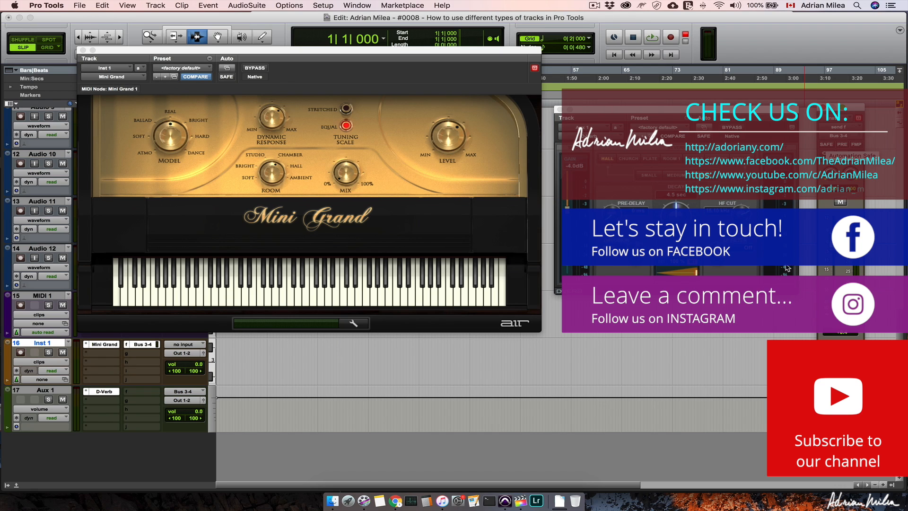
pyautogui.click(620, 385)
pyautogui.click(608, 378)
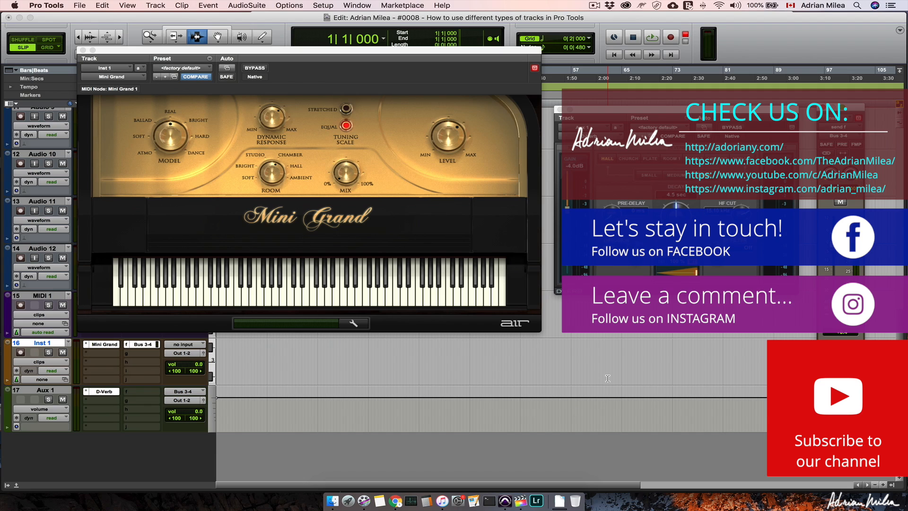